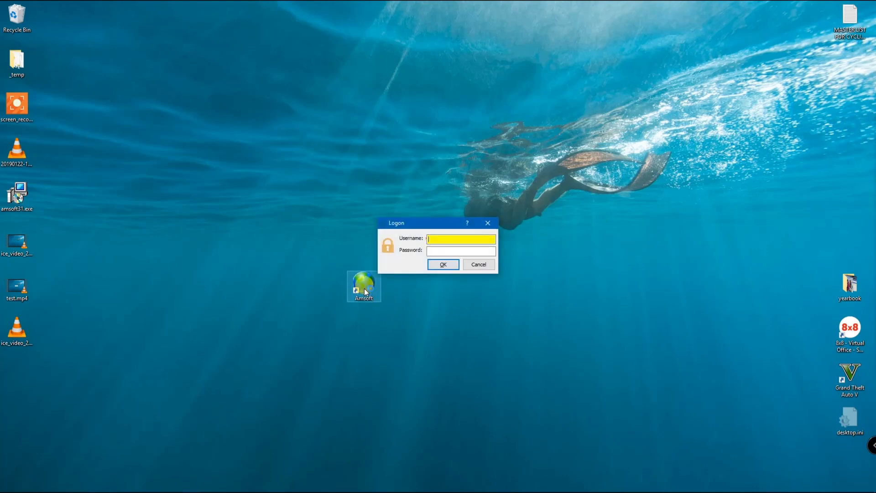
# - Log on with the username Supervisor
pyautogui.write('Supervisor')
pyautogui.click(443, 265)
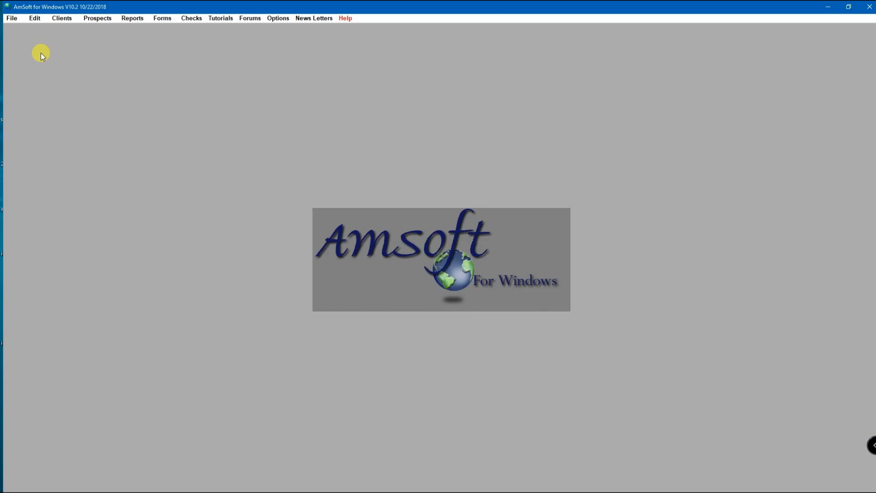
# - Open the Security user editor, entering the password in its logon prompt
pyautogui.click(10, 21)
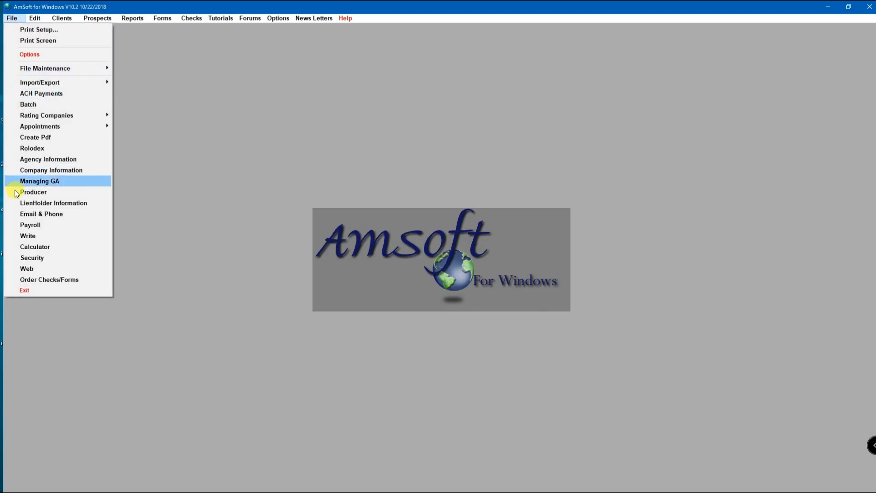
pyautogui.click(32, 258)
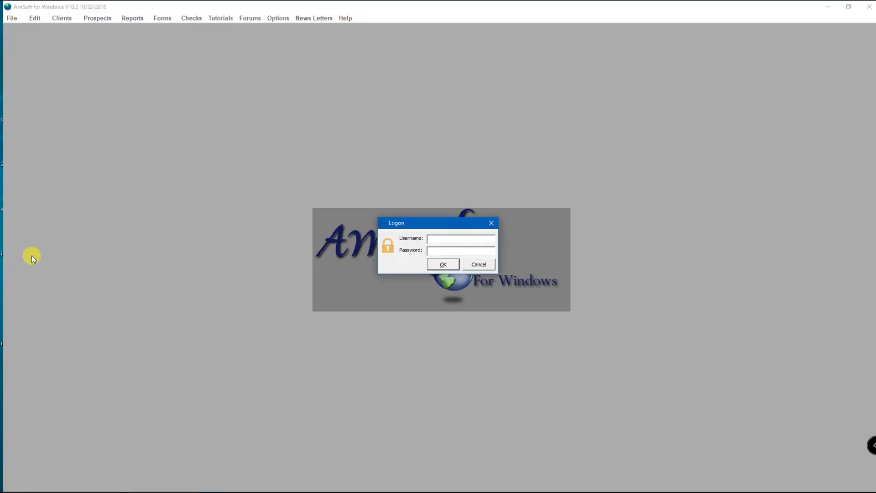
pyautogui.write('****')
pyautogui.click(451, 264)
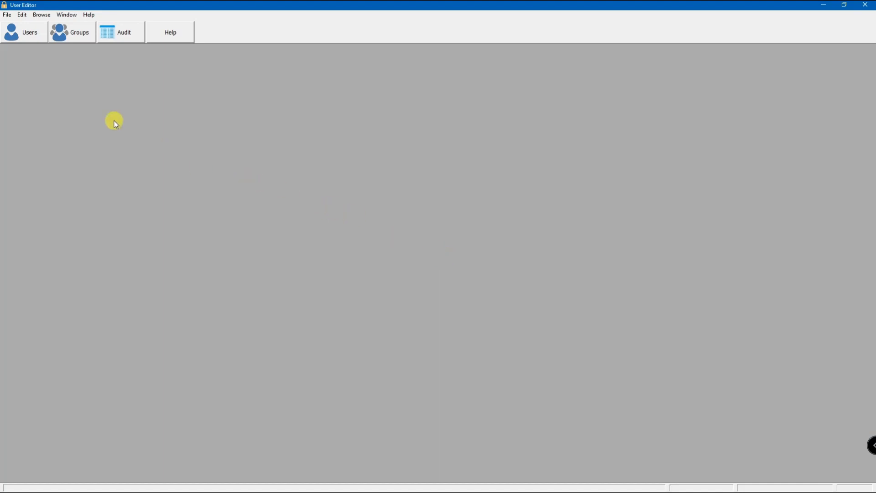
# - Open the list of user groups and edit the Manager group
pyautogui.click(79, 34)
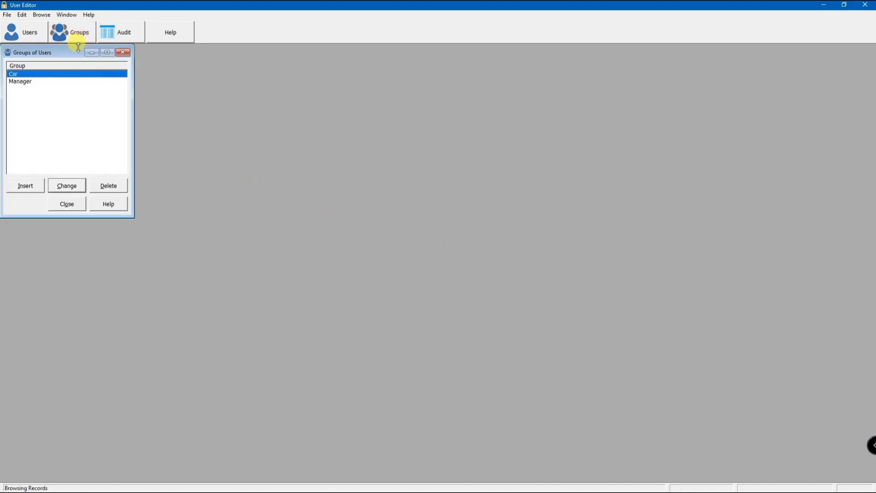
pyautogui.moveTo(65, 53); pyautogui.dragTo(203, 109)
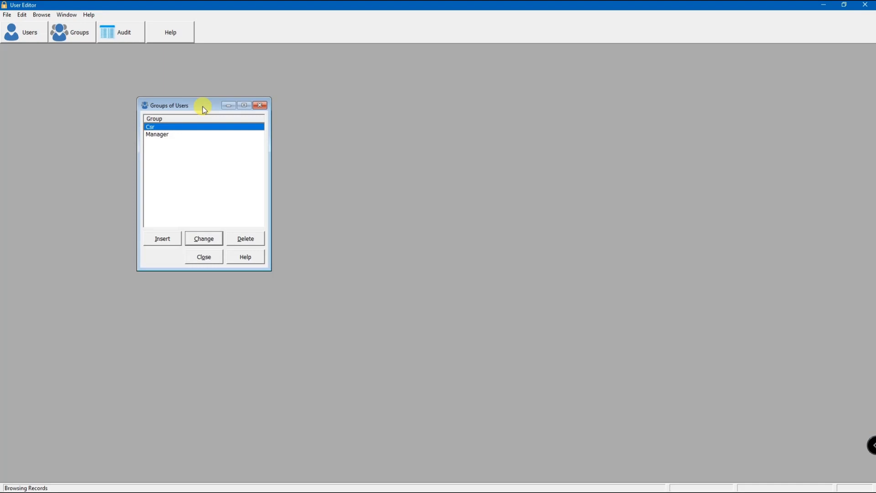
pyautogui.click(158, 135)
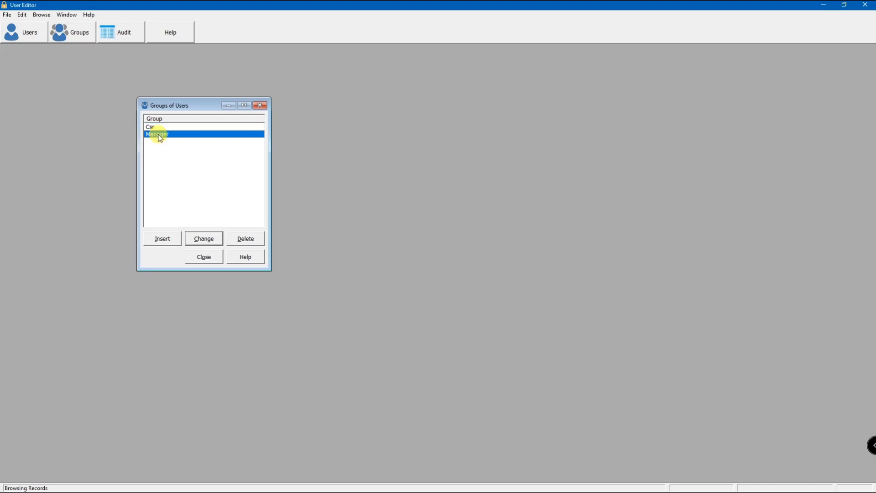
pyautogui.click(207, 239)
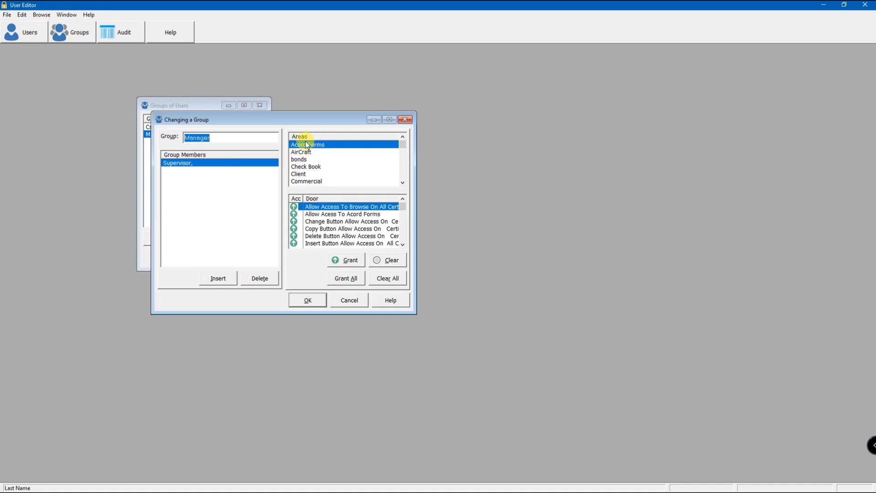
# - Examine the Manager group's access rights for Acord Forms, AirCraft, Check Book, Client and Commercial, and close the group
pyautogui.click(309, 167)
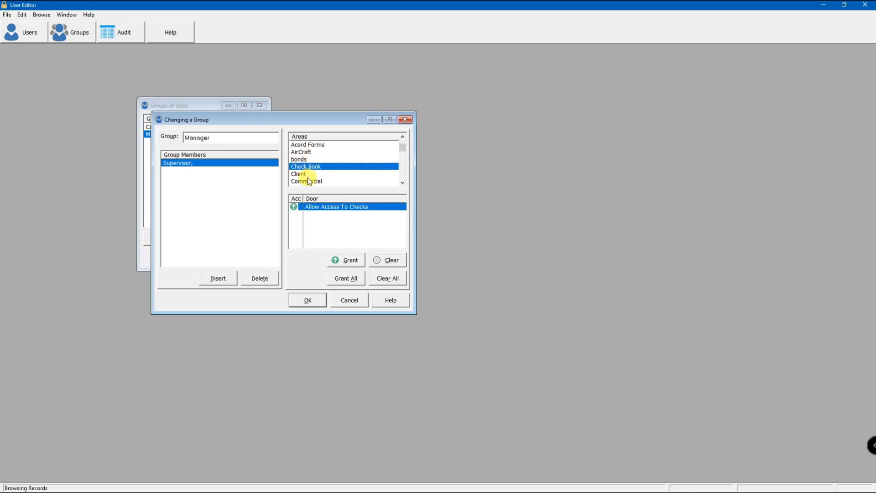
pyautogui.click(303, 173)
pyautogui.click(313, 181)
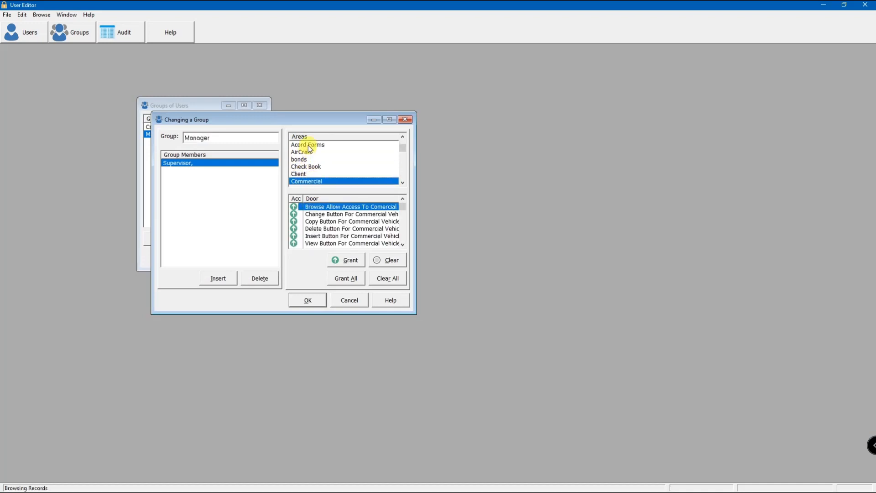
pyautogui.click(305, 144)
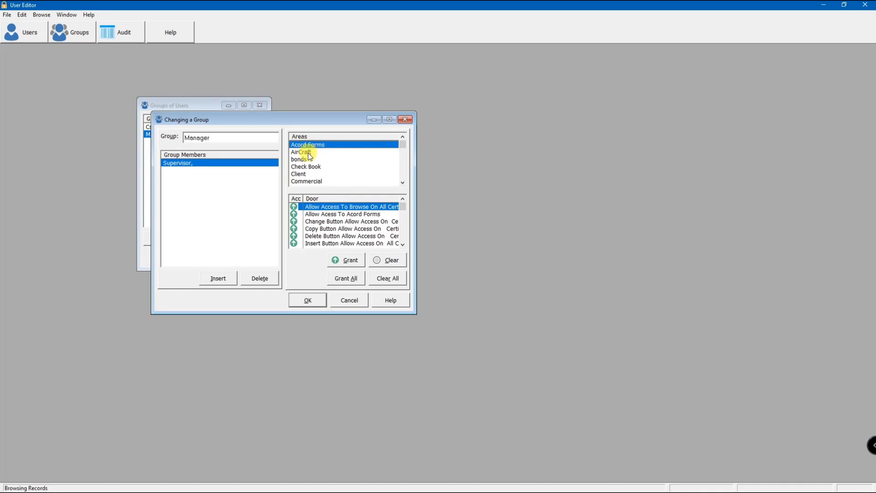
pyautogui.click(309, 155)
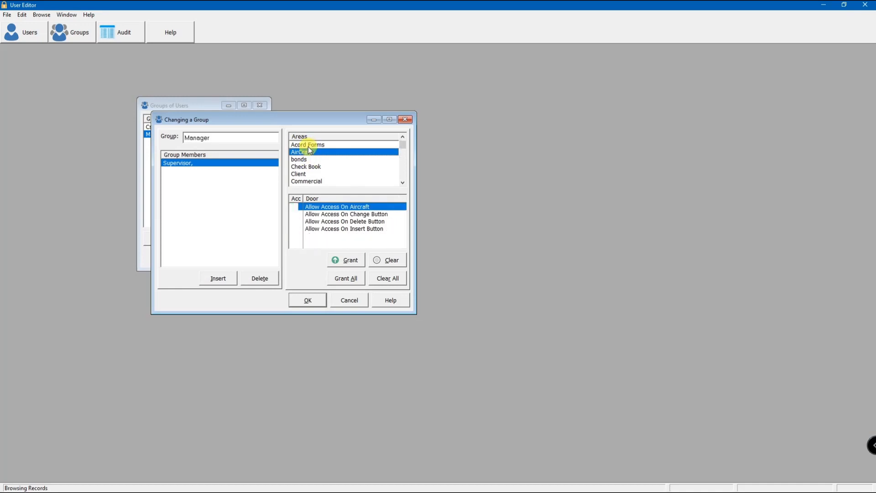
pyautogui.click(309, 146)
pyautogui.click(295, 208)
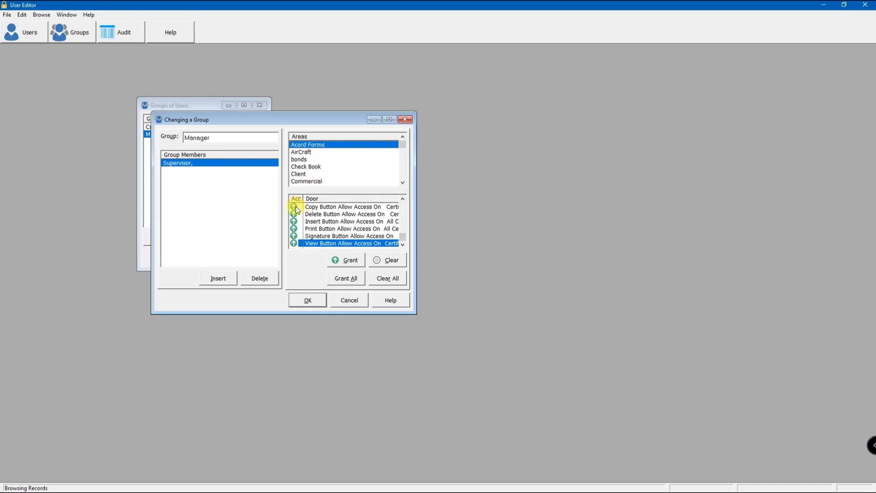
pyautogui.click(295, 244)
pyautogui.click(402, 182)
pyautogui.click(402, 182)
pyautogui.click(402, 182)
pyautogui.click(403, 182)
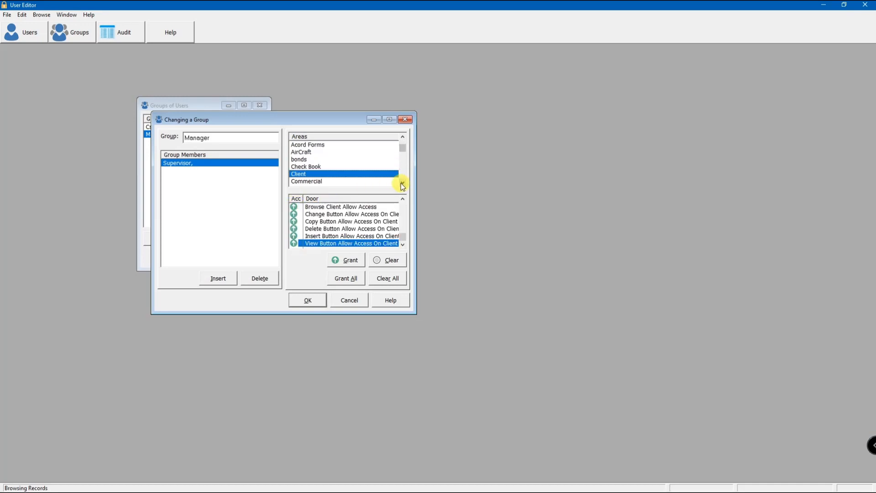
pyautogui.click(402, 184)
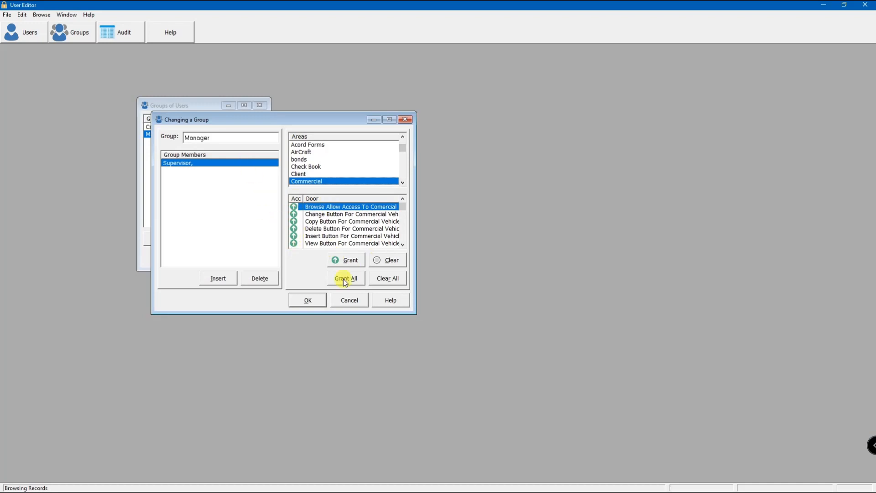
pyautogui.click(315, 301)
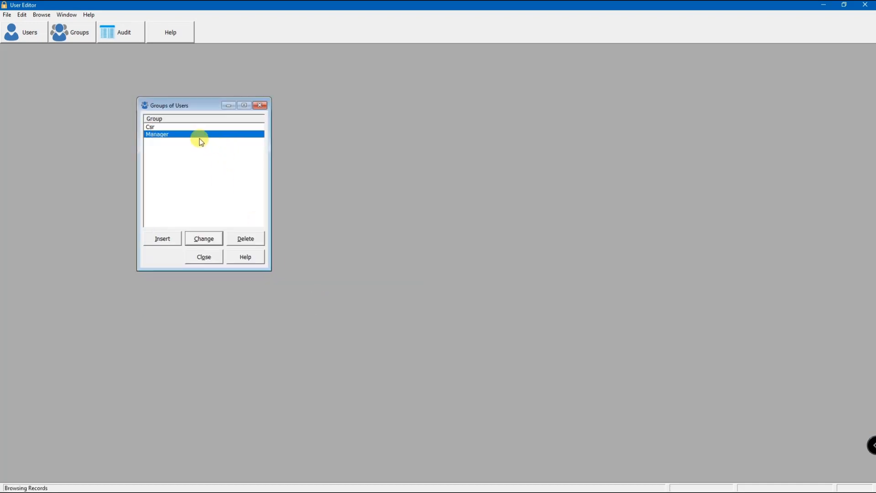
# - Open the Csr group for editing and review its access rights for Acord Forms, bonds and Client
pyautogui.click(174, 127)
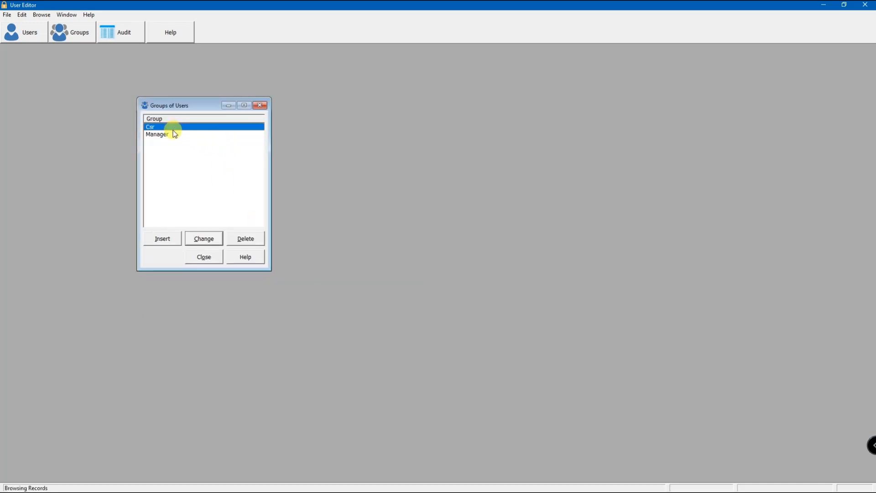
pyautogui.click(204, 240)
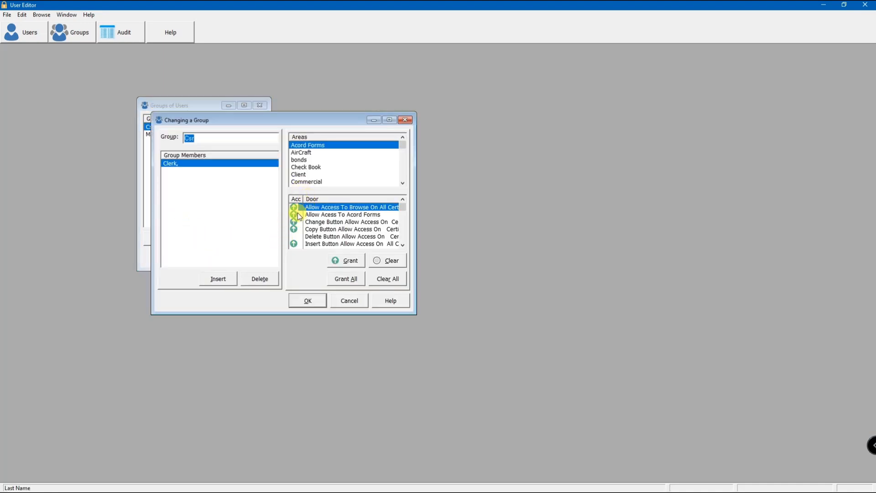
pyautogui.click(297, 235)
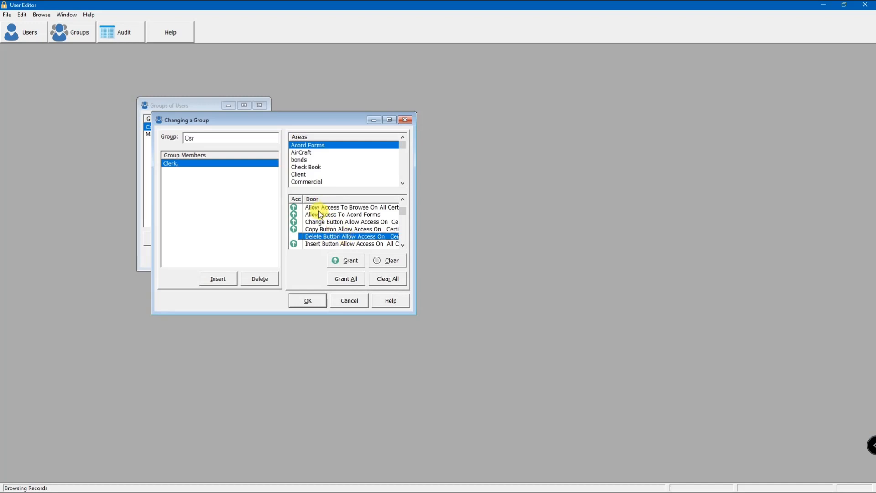
pyautogui.click(309, 161)
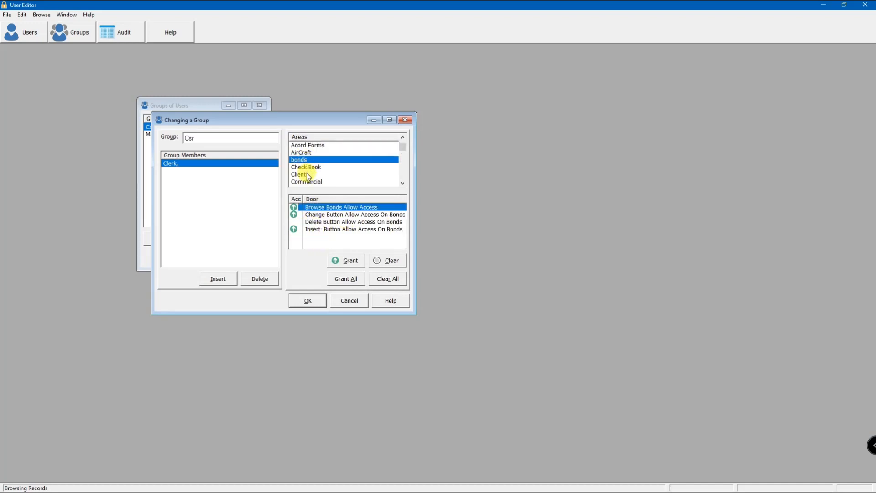
pyautogui.click(307, 174)
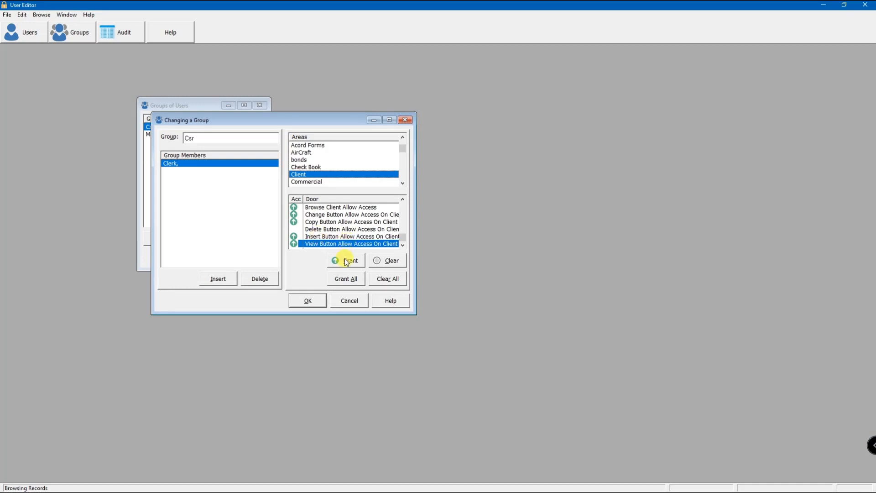
# - Grant the Csr group all Client rights, clear only the Delete Button access, and save and close the groups
pyautogui.click(343, 279)
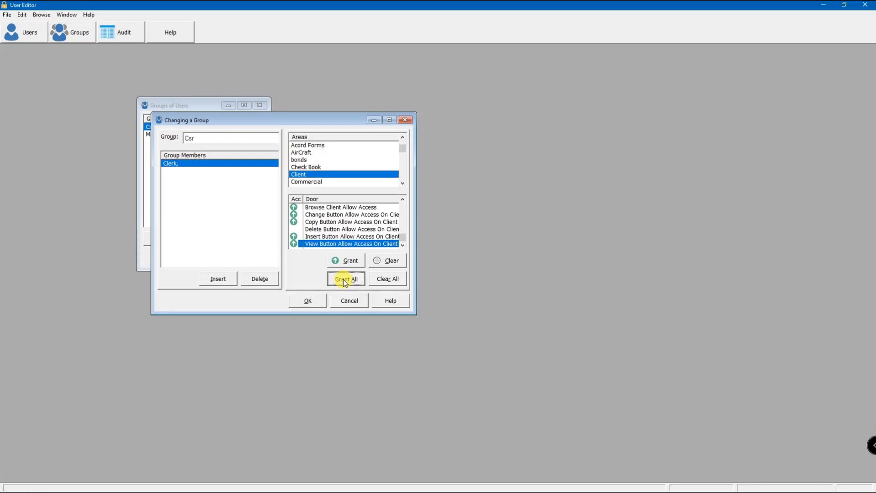
pyautogui.click(315, 229)
pyautogui.click(390, 264)
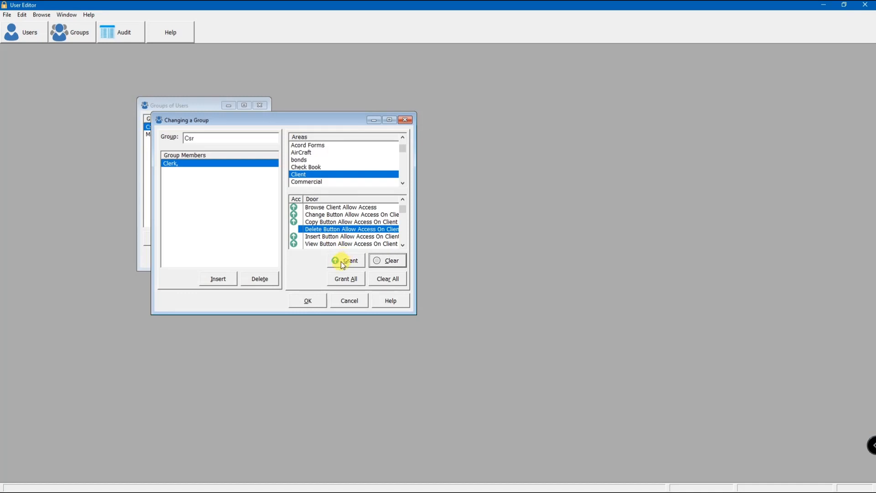
pyautogui.click(319, 303)
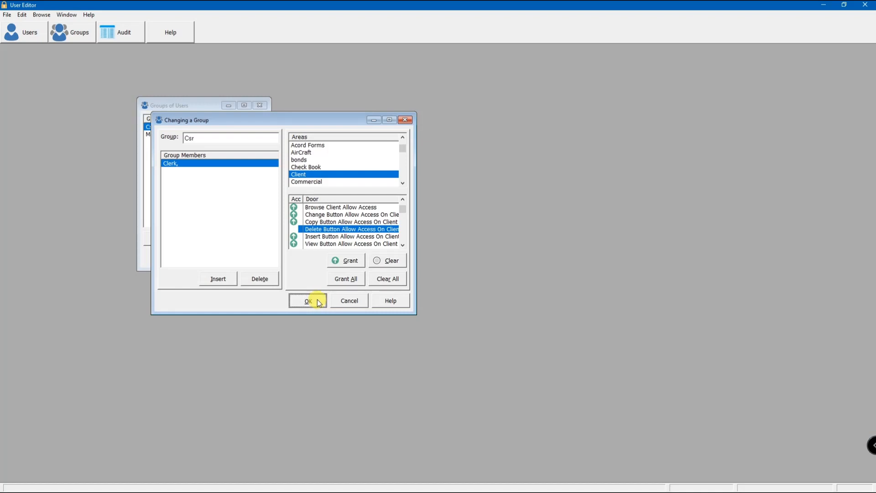
pyautogui.click(204, 257)
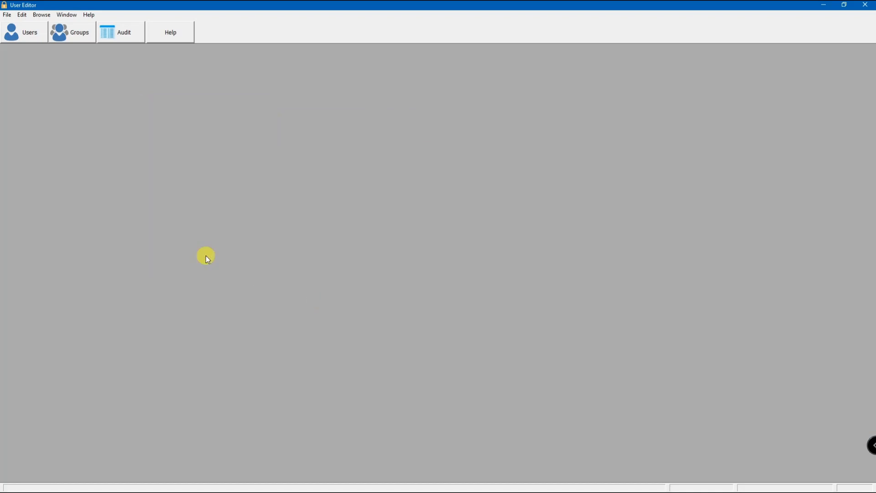
# - Open the list of users and edit the Clerk user
pyautogui.click(28, 35)
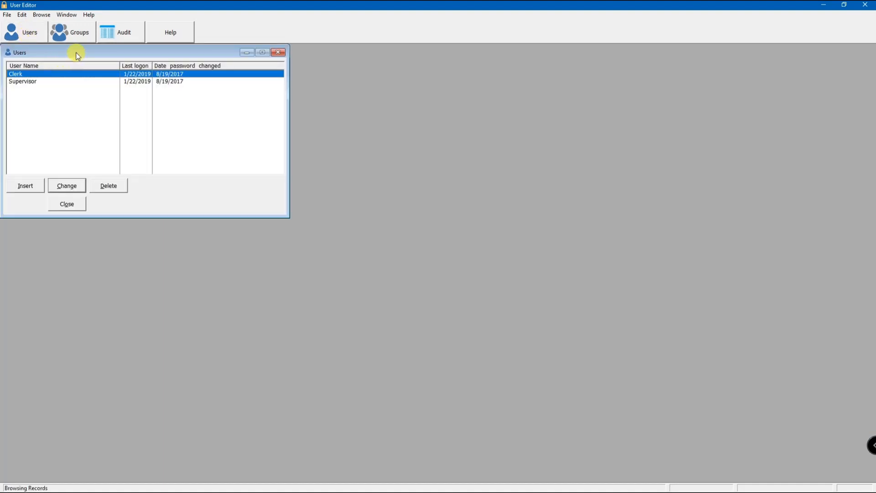
pyautogui.moveTo(75, 53); pyautogui.dragTo(223, 124)
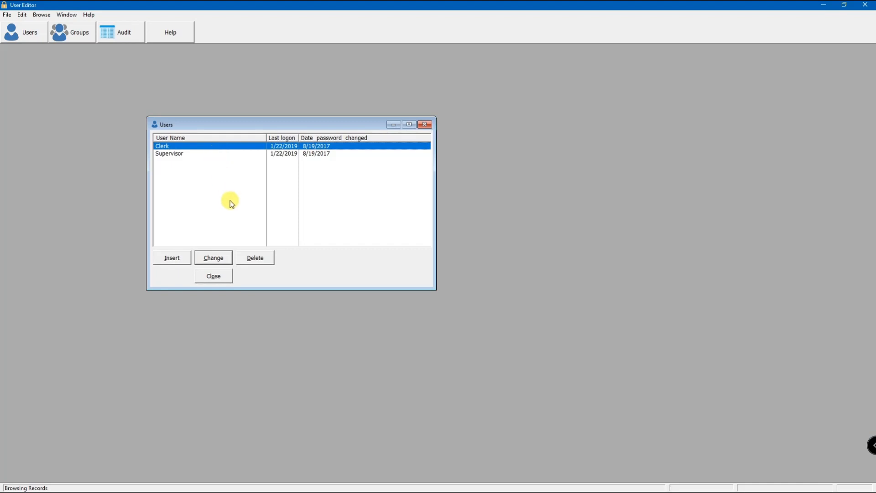
pyautogui.click(217, 262)
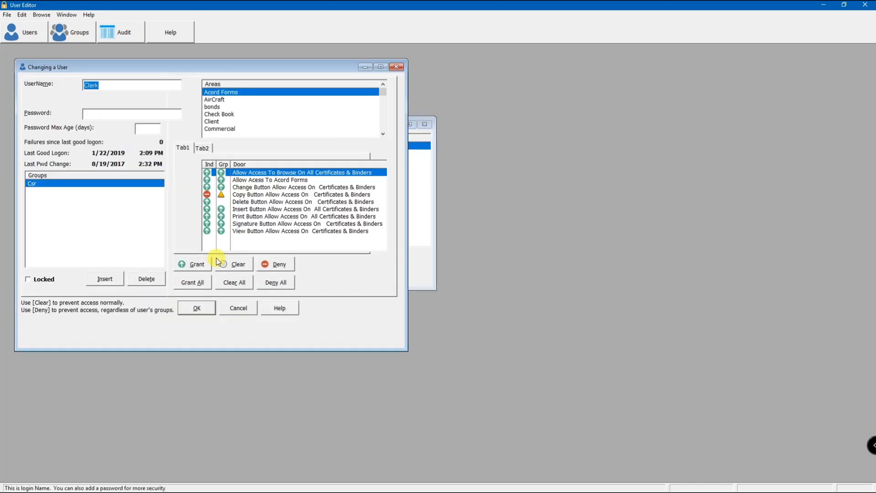
pyautogui.moveTo(176, 67); pyautogui.dragTo(258, 93)
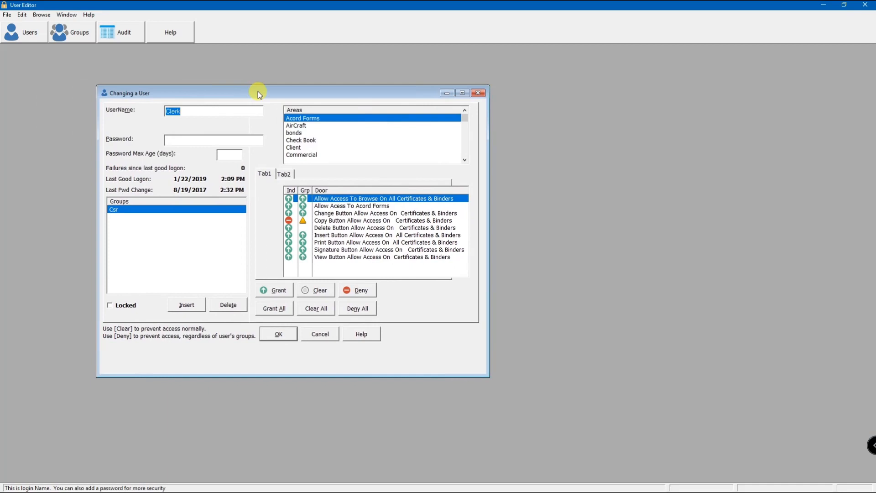
# - Go through the Clerk user's name and password fields, and try the Locked option on and off
pyautogui.click(194, 112)
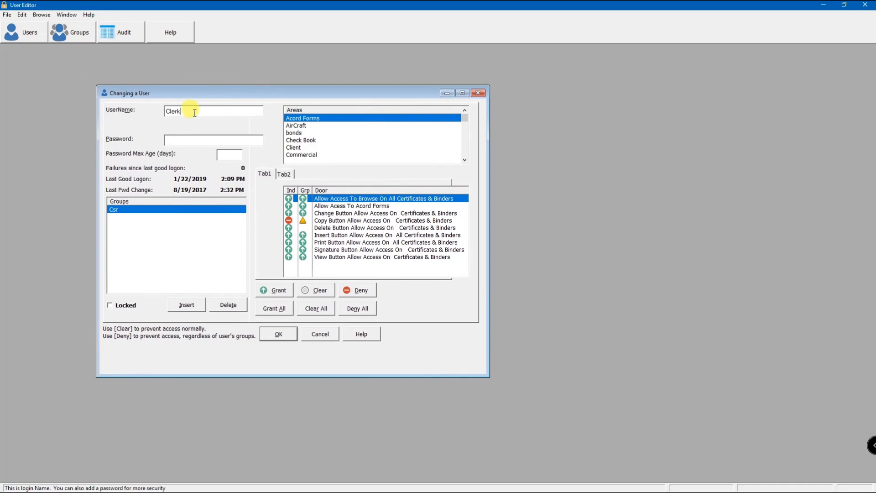
pyautogui.click(201, 139)
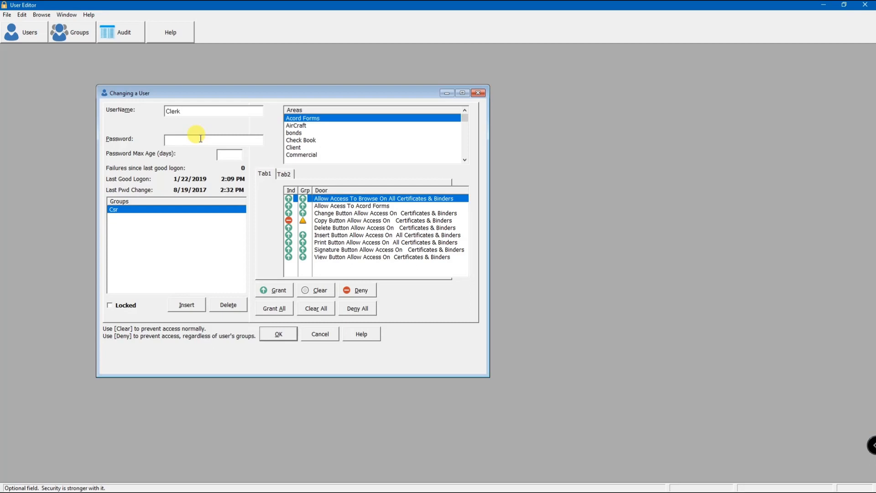
pyautogui.click(200, 138)
pyautogui.click(114, 310)
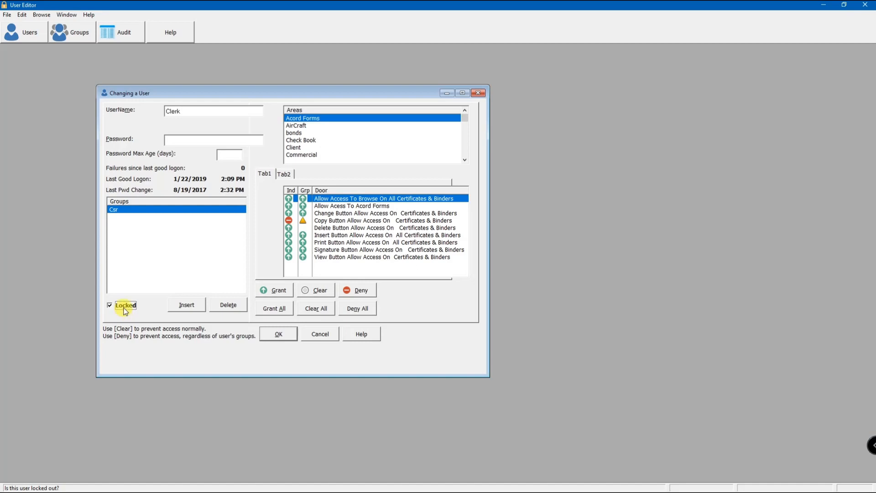
pyautogui.click(111, 306)
# - Look through the Clerk user's access rights in the areas from Acord Forms to Crop
pyautogui.press('Down')
pyautogui.press('Down')
pyautogui.press('Down')
pyautogui.press('Down')
pyautogui.press('Down')
pyautogui.press('Down')
pyautogui.press('Down')
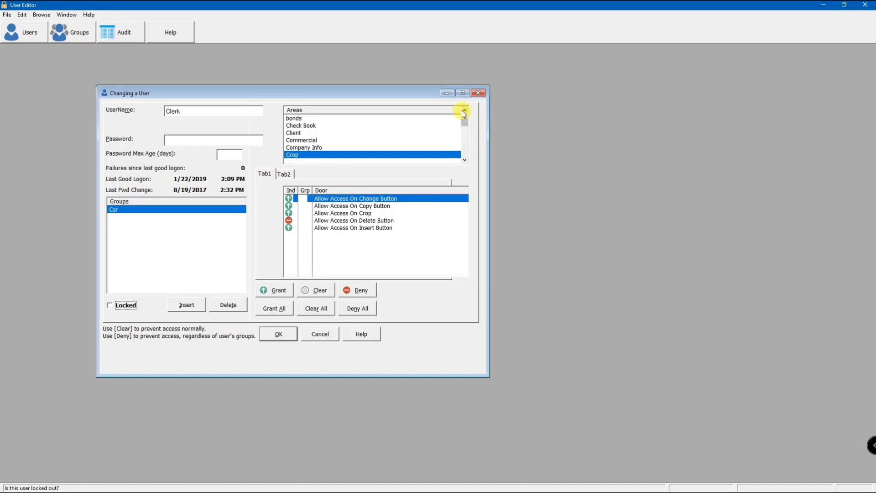
pyautogui.press('Up')
pyautogui.press('Up')
pyautogui.press('Up')
pyautogui.press('Up')
pyautogui.press('Up')
pyautogui.press('Up')
pyautogui.press('Up')
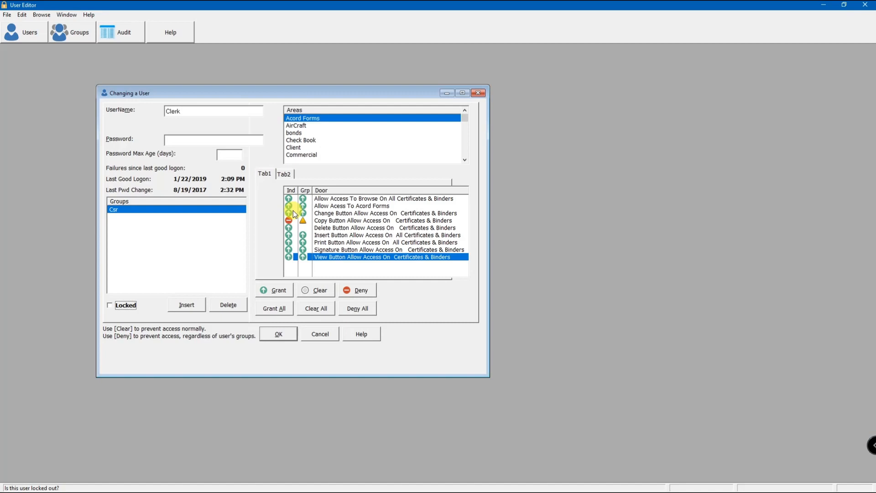
# - Try denying the Clerk user's Insert Button access in Acord Forms, and clear that individual right instead
pyautogui.click(289, 236)
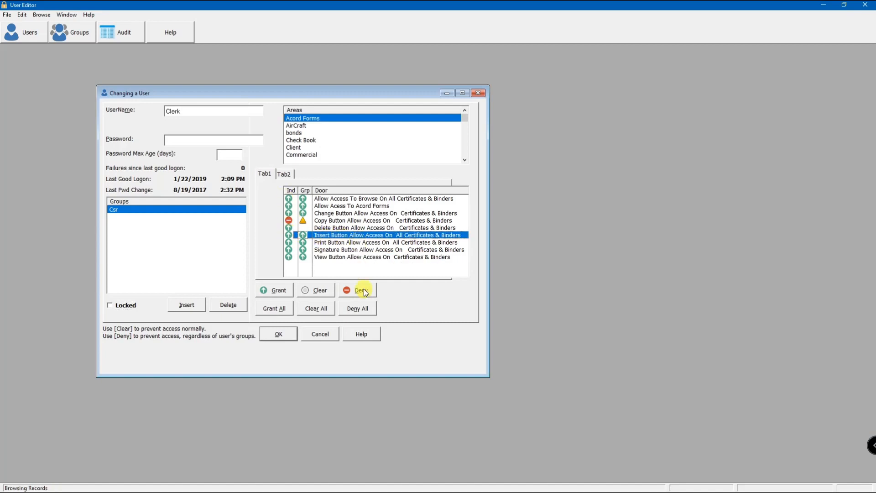
pyautogui.click(351, 292)
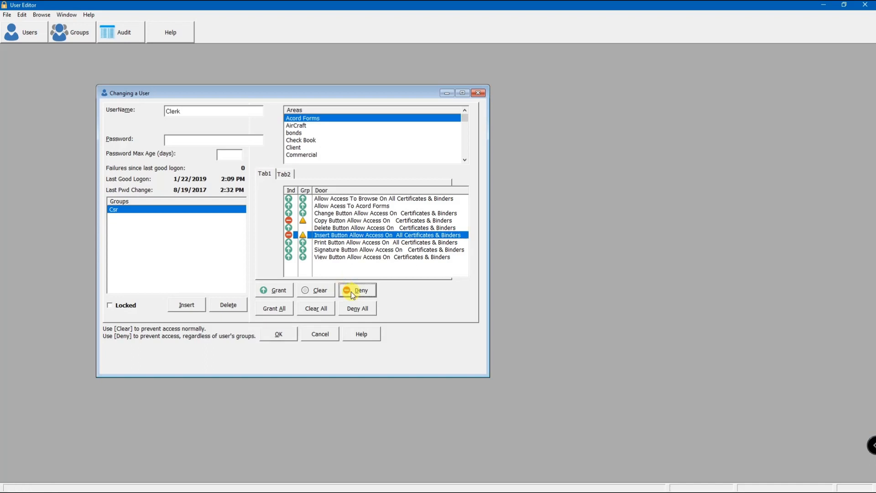
pyautogui.click(314, 291)
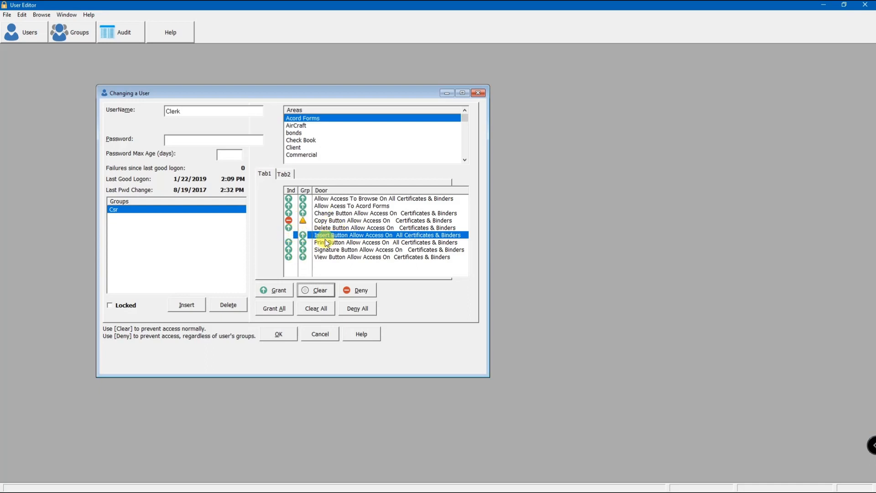
# - Grant the Clerk user individual Delete Button access in the Client area and save the user
pyautogui.click(295, 148)
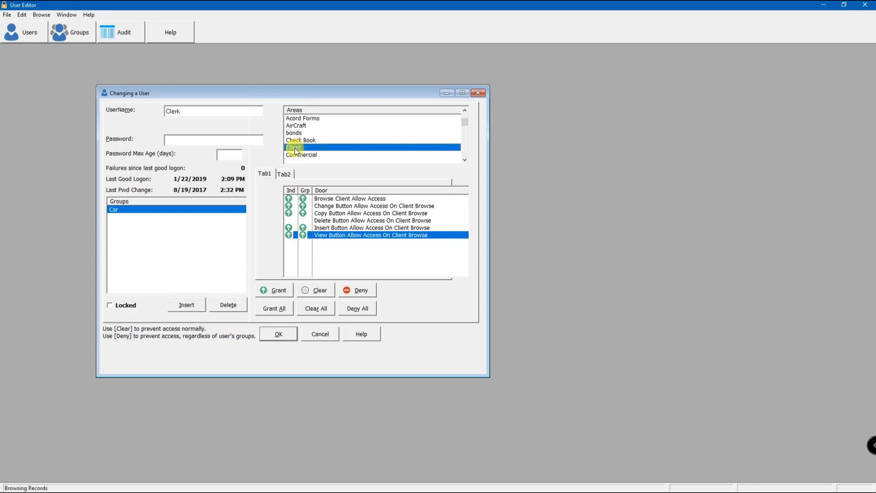
pyautogui.click(326, 222)
pyautogui.click(277, 292)
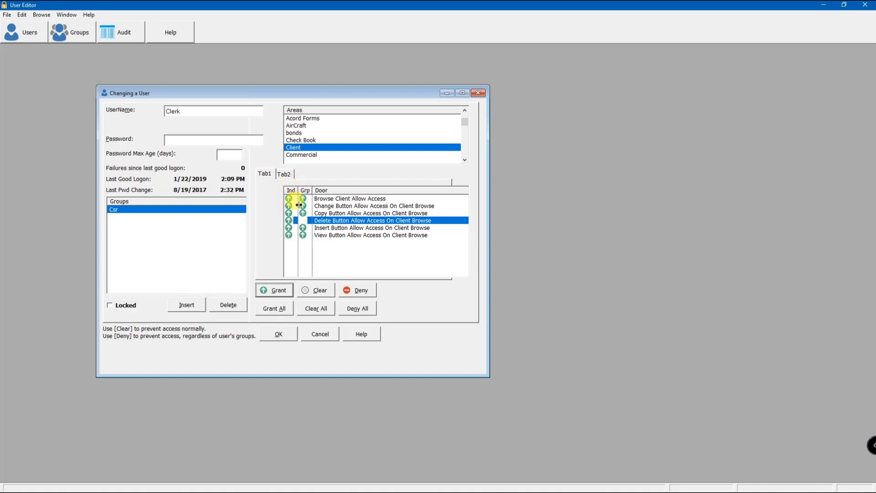
pyautogui.click(279, 334)
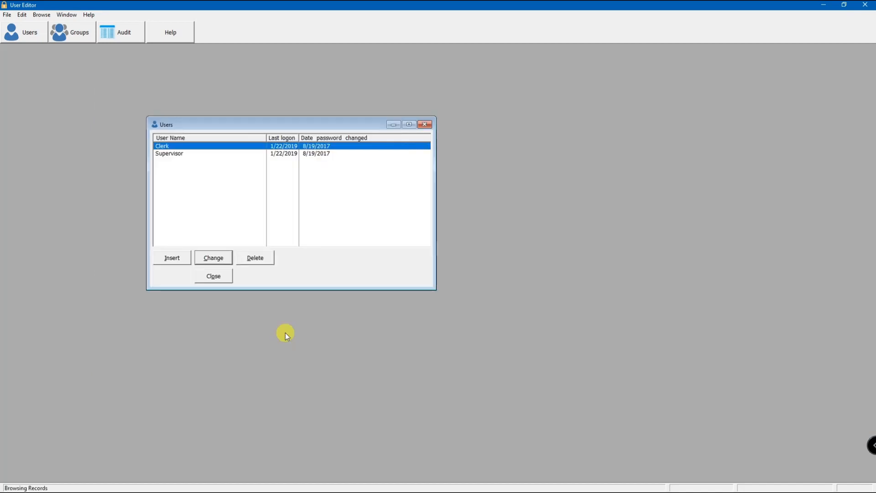
# - Add a user with the username User, enter the account password, and assign it to the Csr group
pyautogui.click(172, 258)
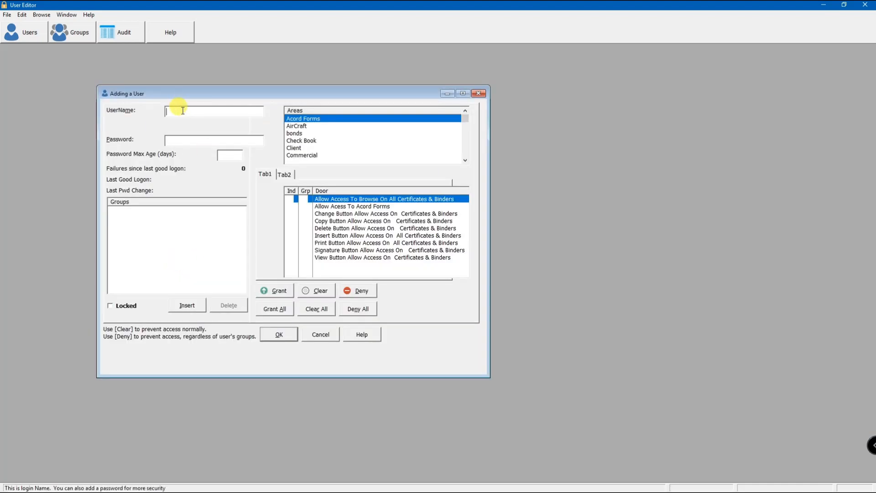
pyautogui.write('User')
pyautogui.click(195, 137)
pyautogui.write('1234')
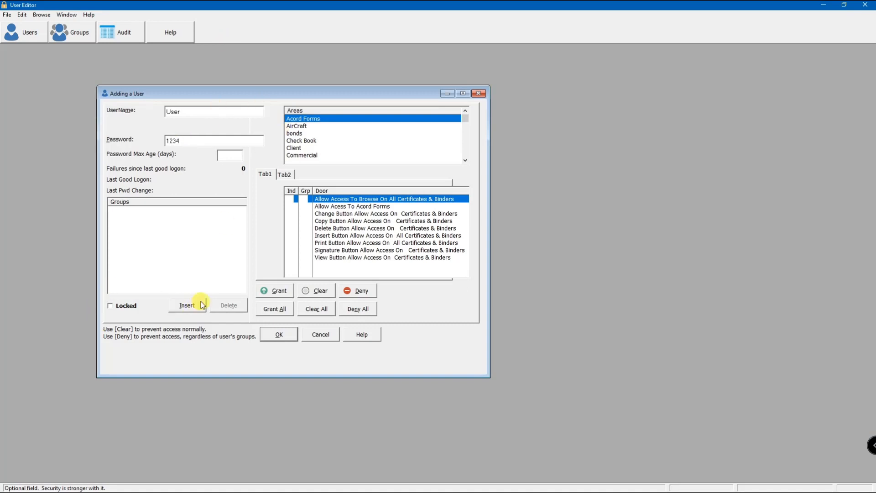
pyautogui.click(187, 305)
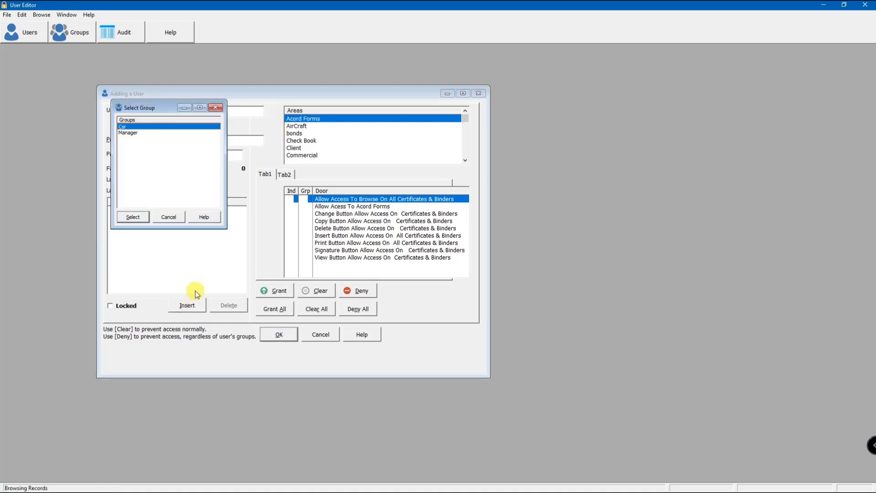
pyautogui.doubleClick(129, 128)
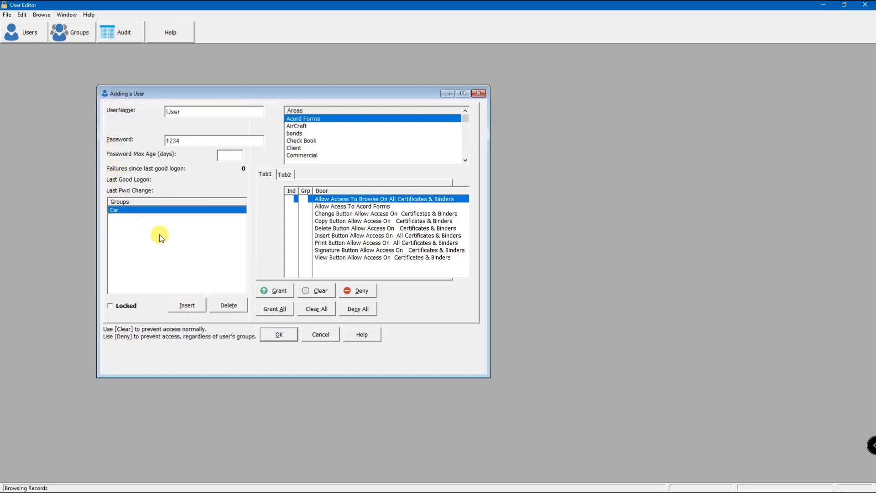
# - Check the new user's group rights in several areas, grant it Delete Button access for Client, and save and close the users
pyautogui.click(310, 126)
pyautogui.click(317, 139)
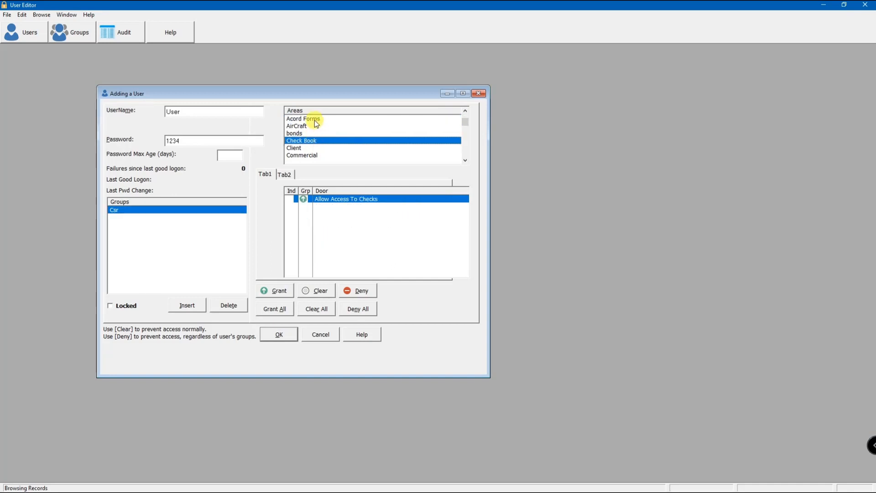
pyautogui.click(314, 119)
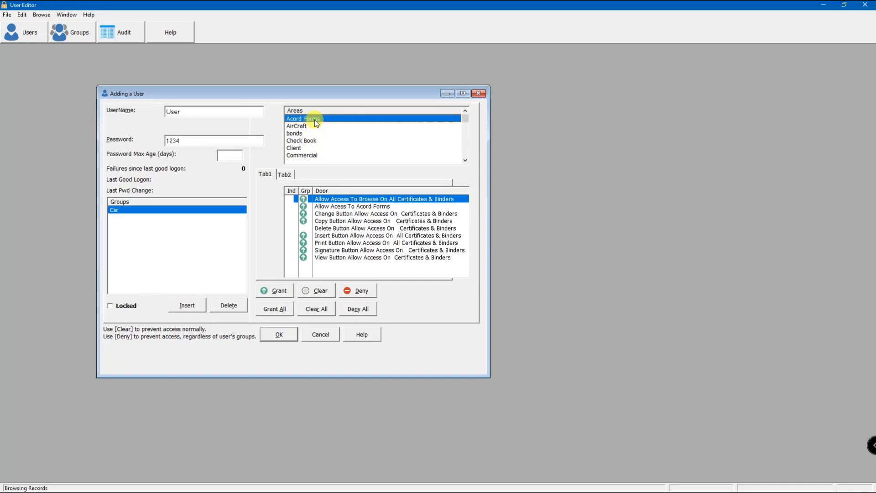
pyautogui.click(296, 149)
pyautogui.click(323, 221)
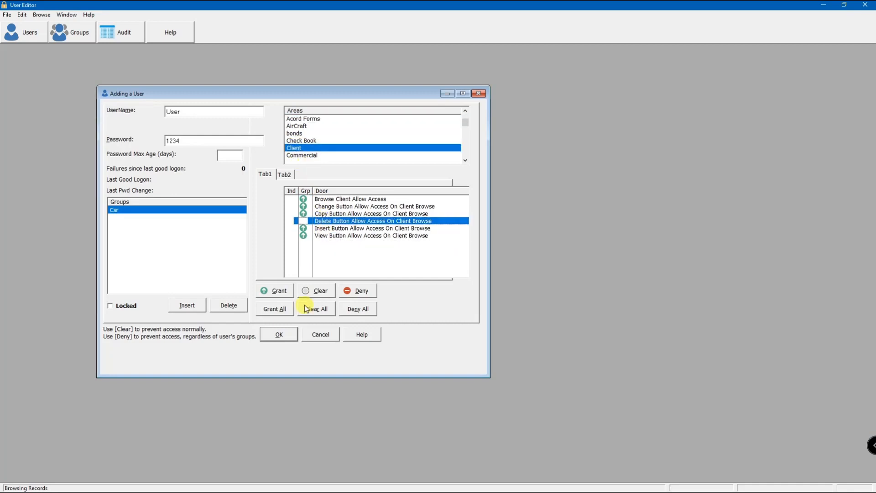
pyautogui.click(276, 291)
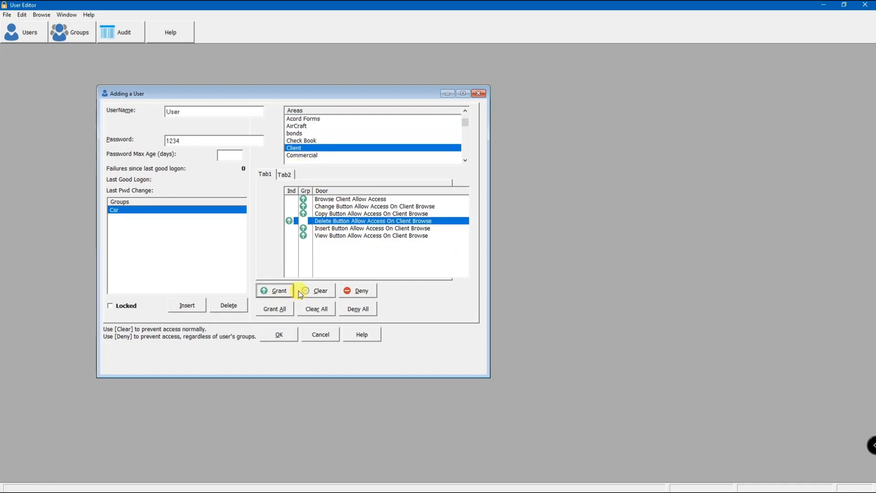
pyautogui.click(277, 335)
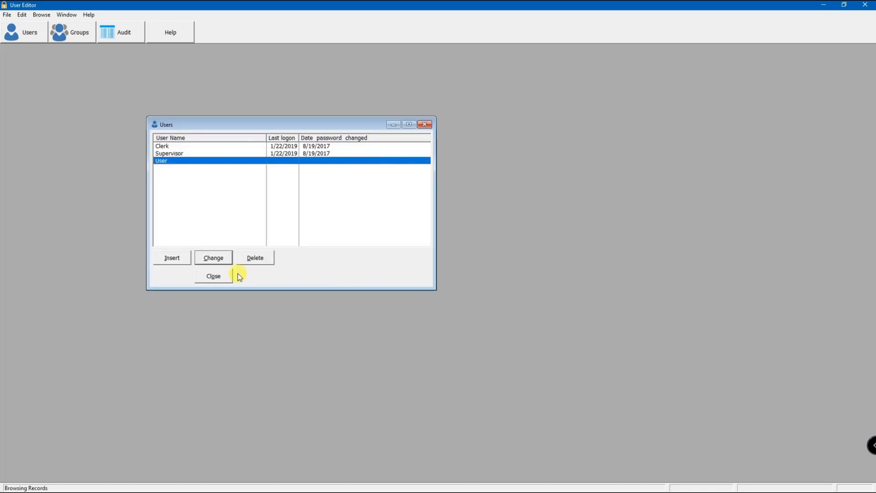
pyautogui.click(214, 276)
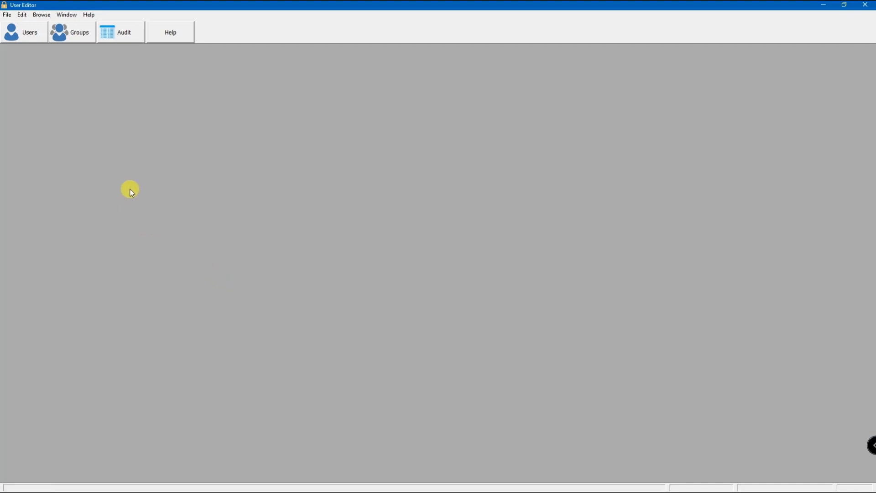
# - Open the audit trail, purge the audit history before 11/23/2018, and close it
pyautogui.click(125, 38)
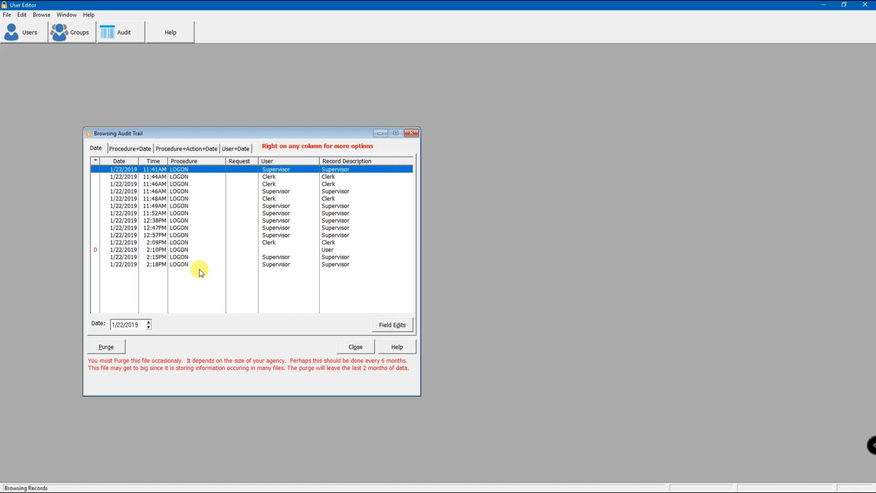
pyautogui.click(106, 347)
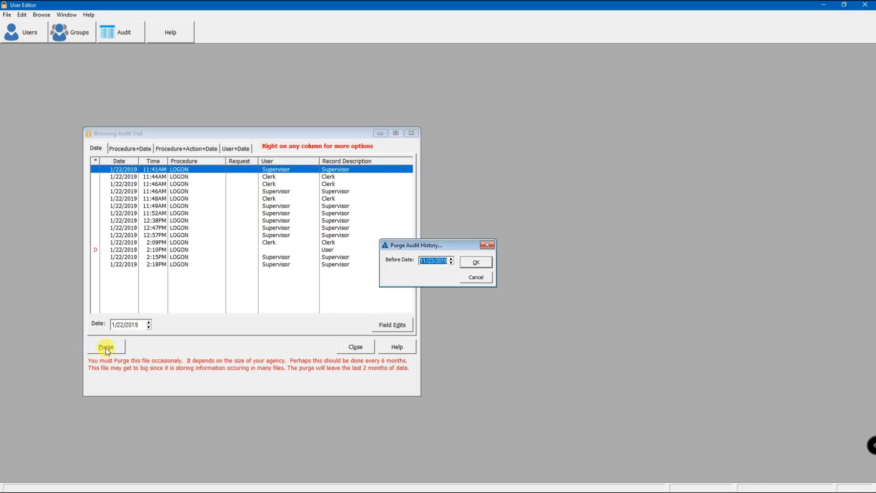
pyautogui.click(477, 262)
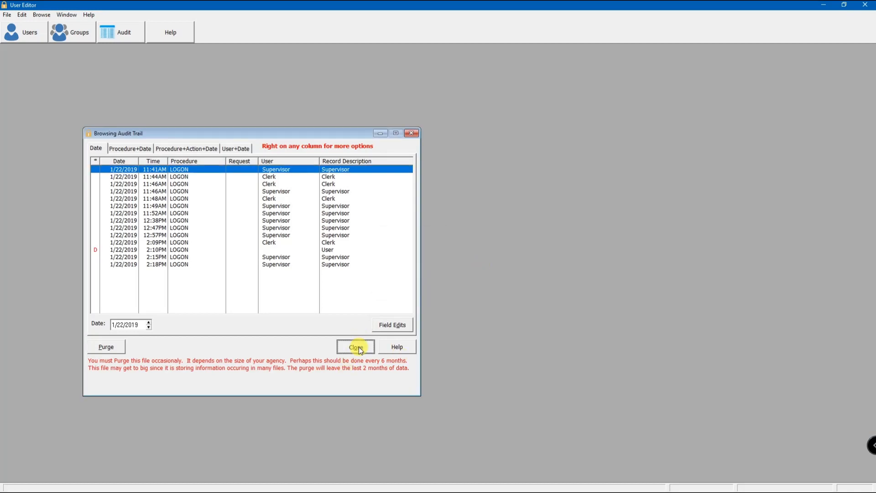
pyautogui.click(359, 347)
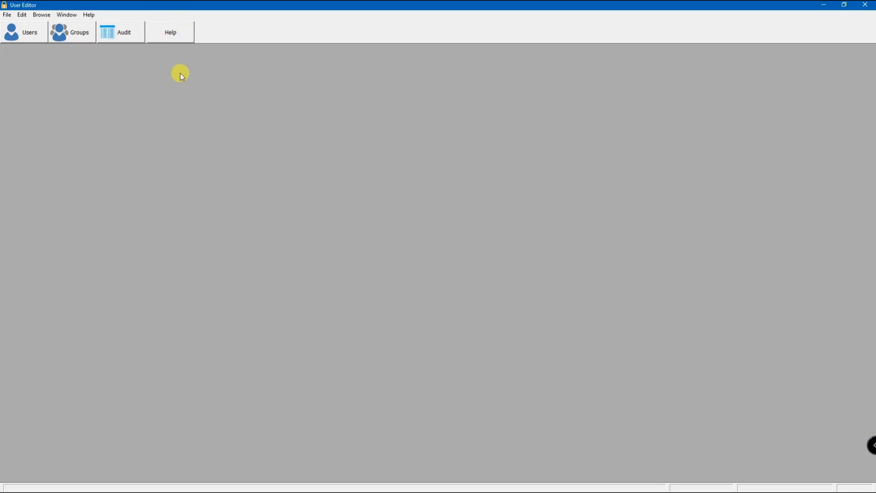
# - Read the User Editor help on users, groups and auditing, and exit both the editor and AmSoft
pyautogui.click(178, 37)
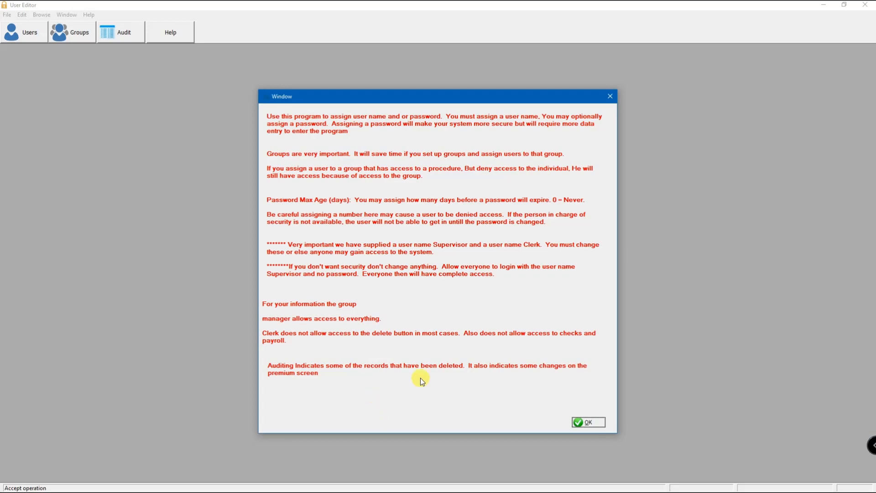
pyautogui.click(588, 426)
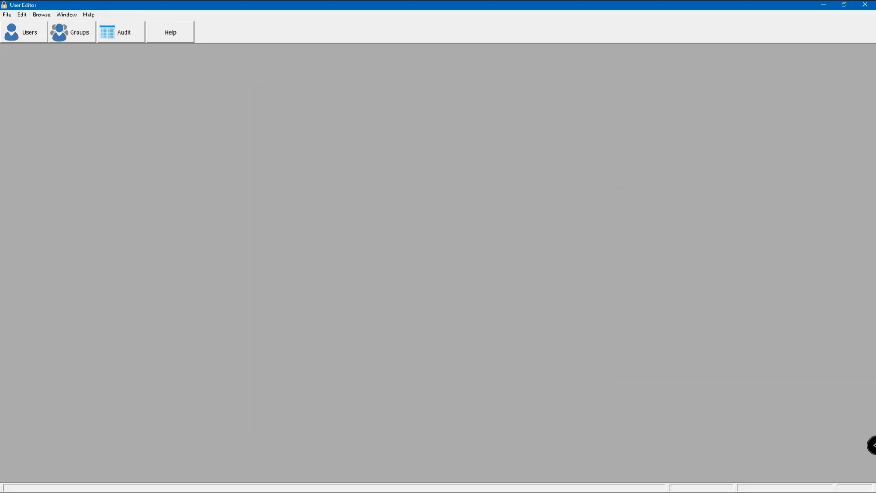
pyautogui.click(866, 6)
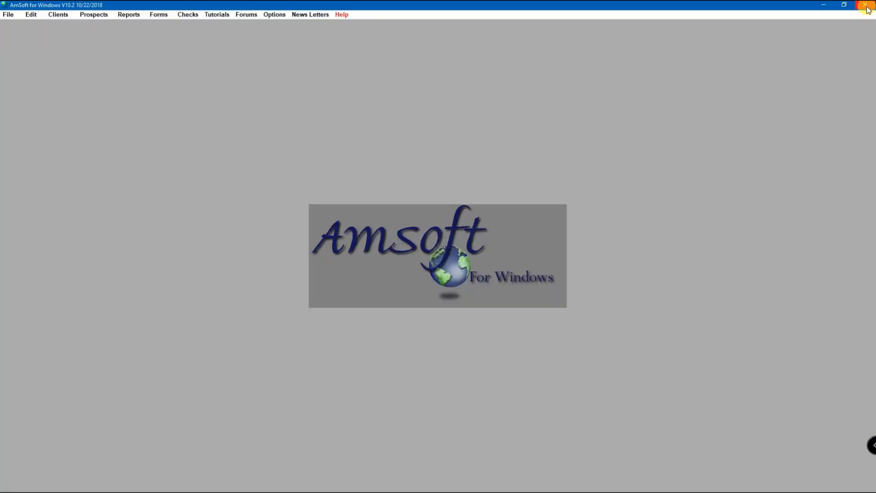
pyautogui.click(865, 6)
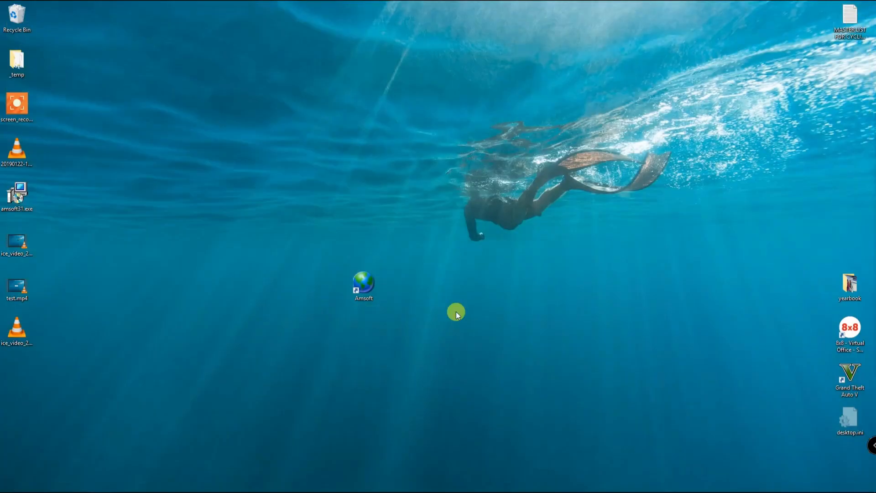
# - Log back on to AmSoft as User with the account password, view the client records, and exit
pyautogui.doubleClick(365, 286)
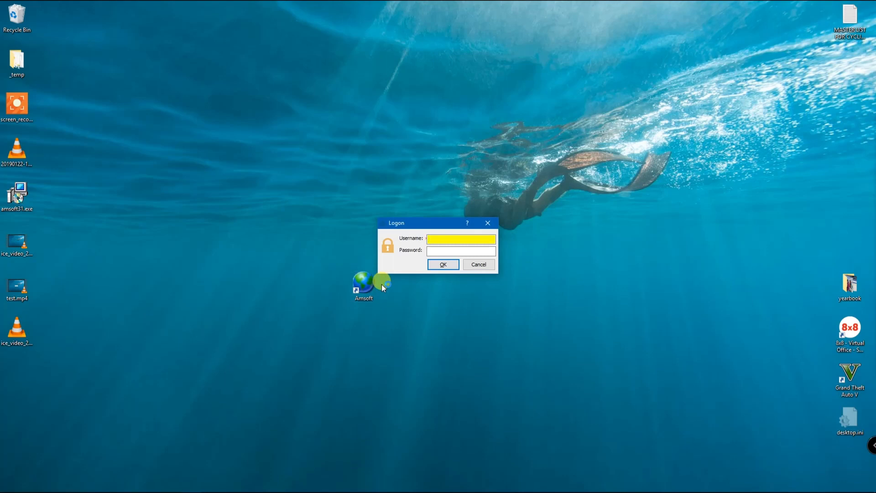
pyautogui.write('User')
pyautogui.press('Tab')
pyautogui.write('pass')
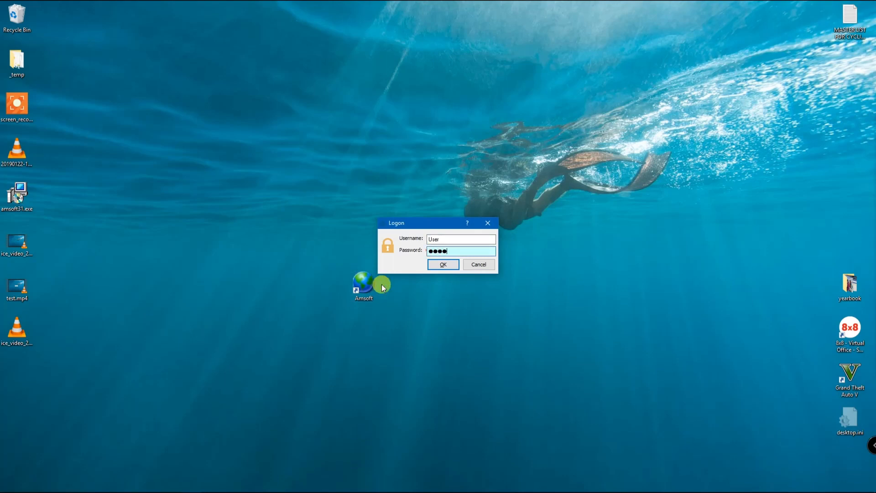
pyautogui.click(448, 263)
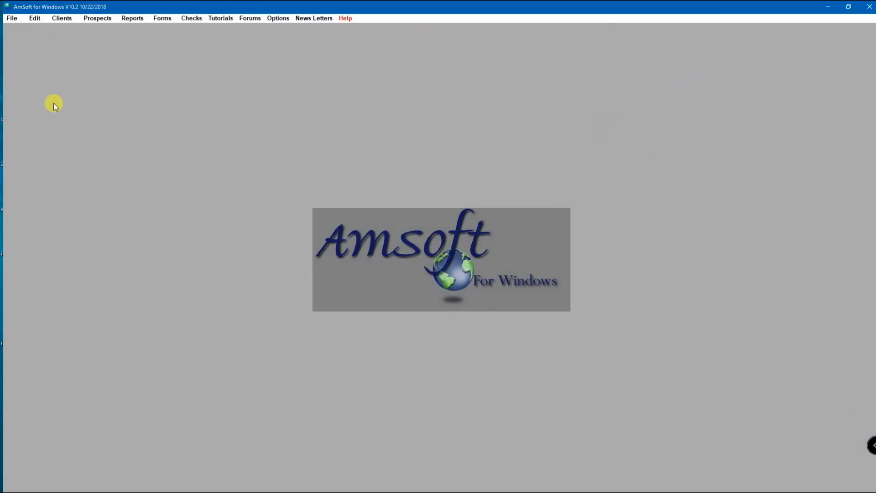
pyautogui.click(63, 14)
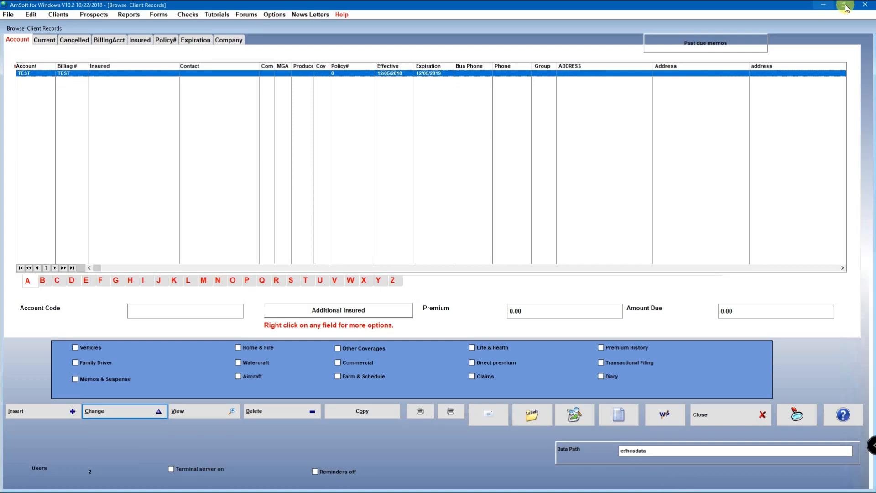
pyautogui.click(864, 4)
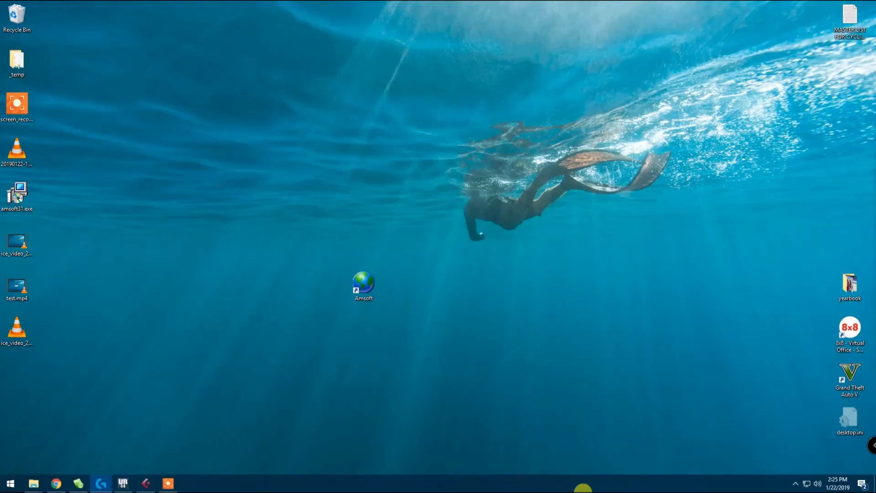
pyautogui.click(177, 484)
pyautogui.click(611, 469)
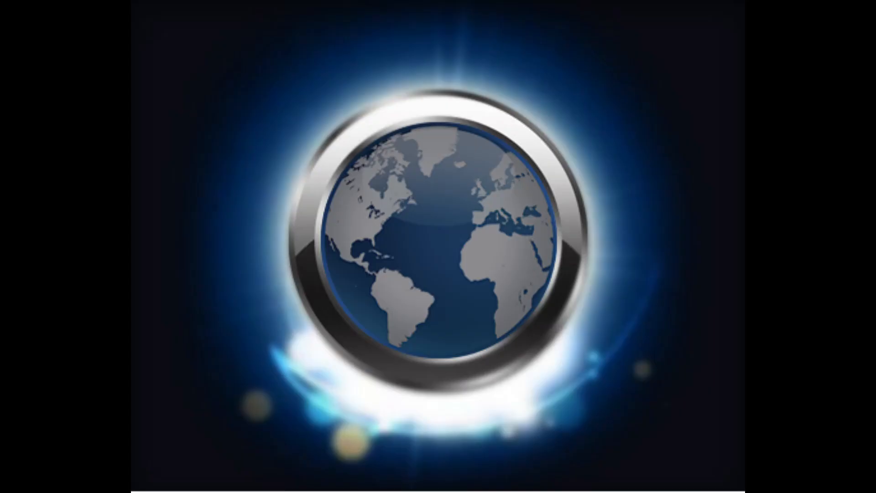